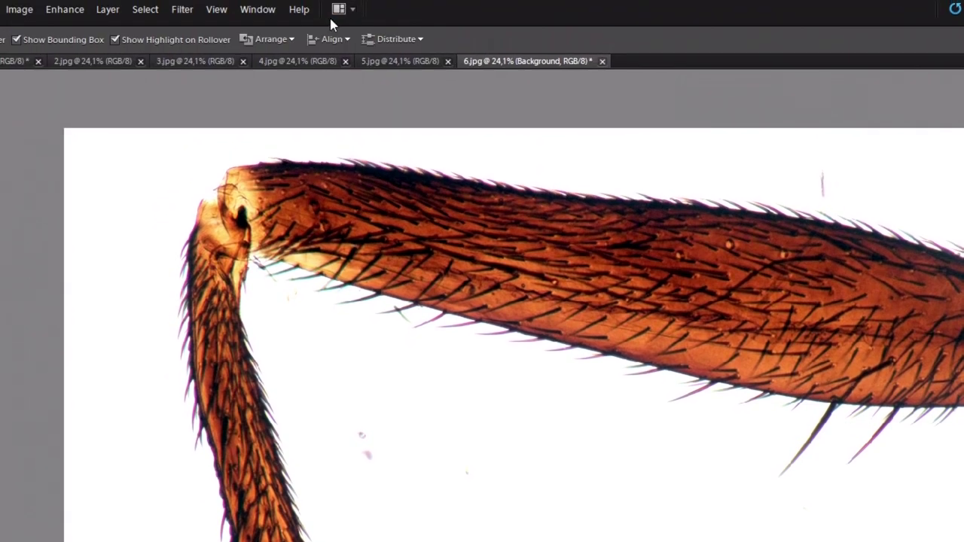
Flatten the leg image 6.jpg in Photoshop Elements with Layer > Flatten Image.
click(108, 10)
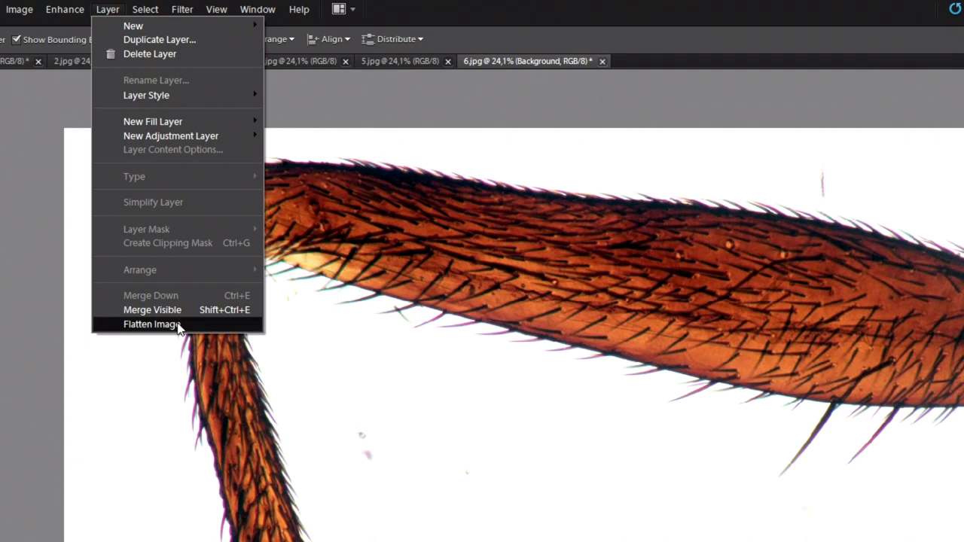
click(151, 324)
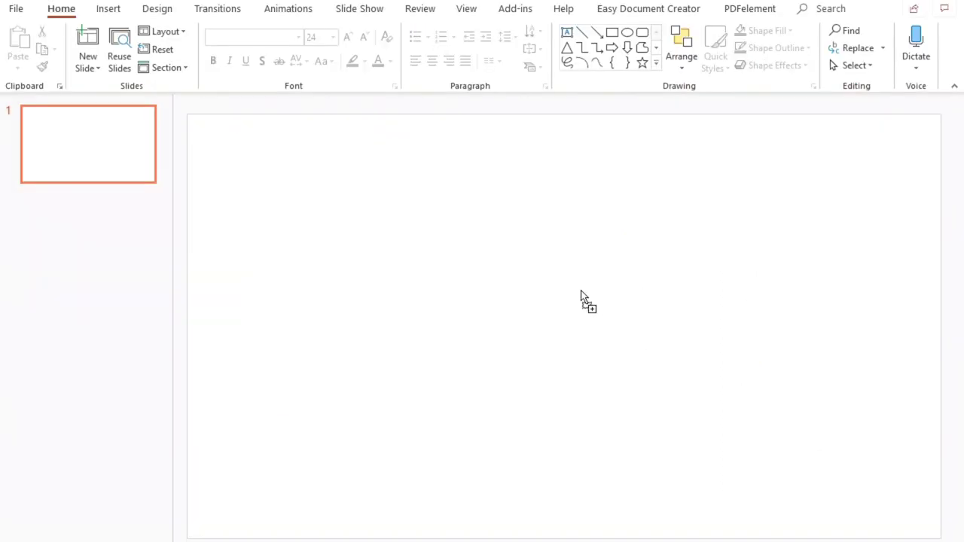
Place the fly-leg photo on the slide and dismiss the Design Ideas suggestions.
drag(582, 292, 588, 305)
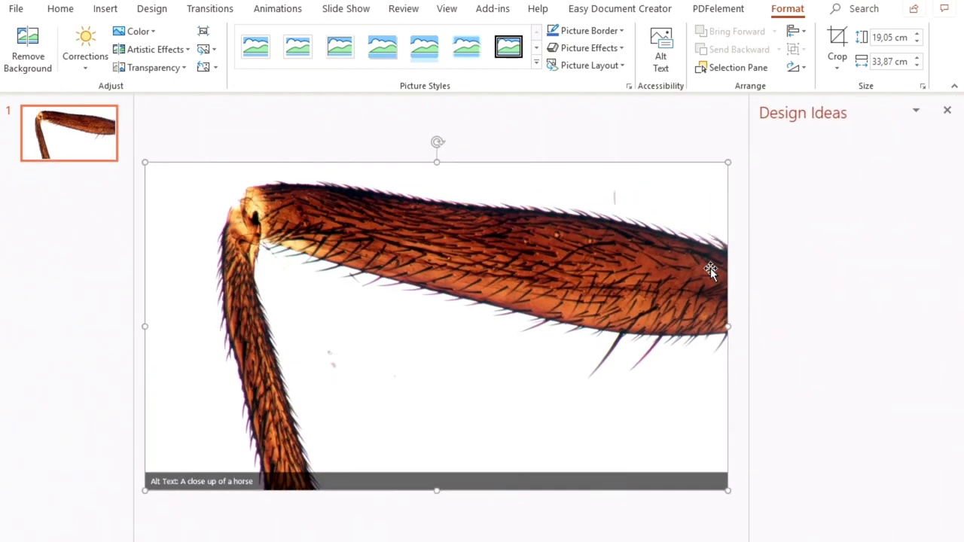
click(947, 110)
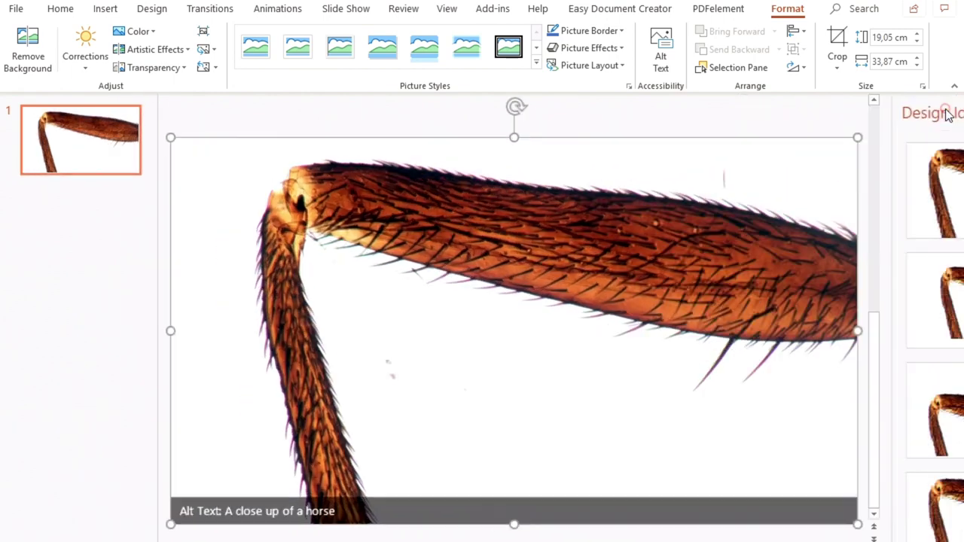
click(633, 106)
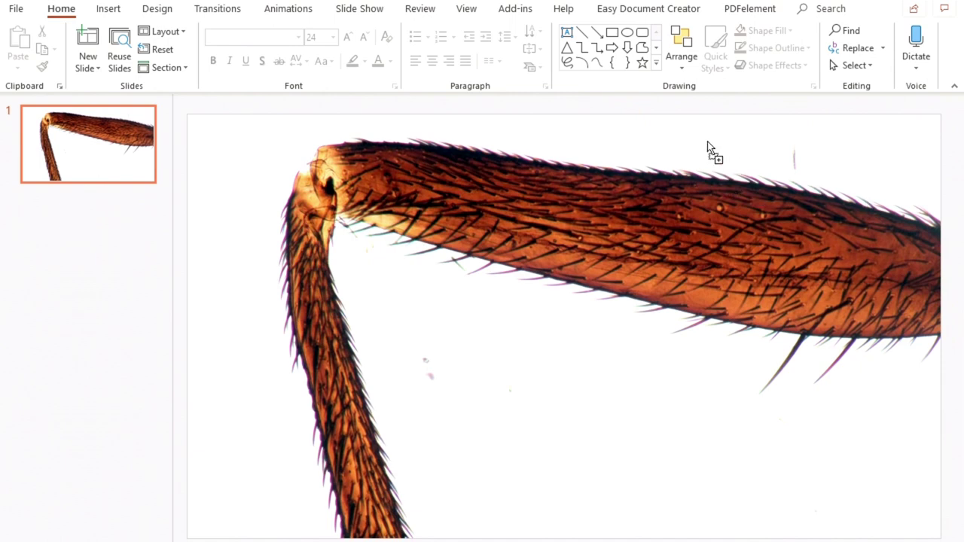
Add the micrometer ruler image and position it over the leg photo.
drag(709, 147, 710, 151)
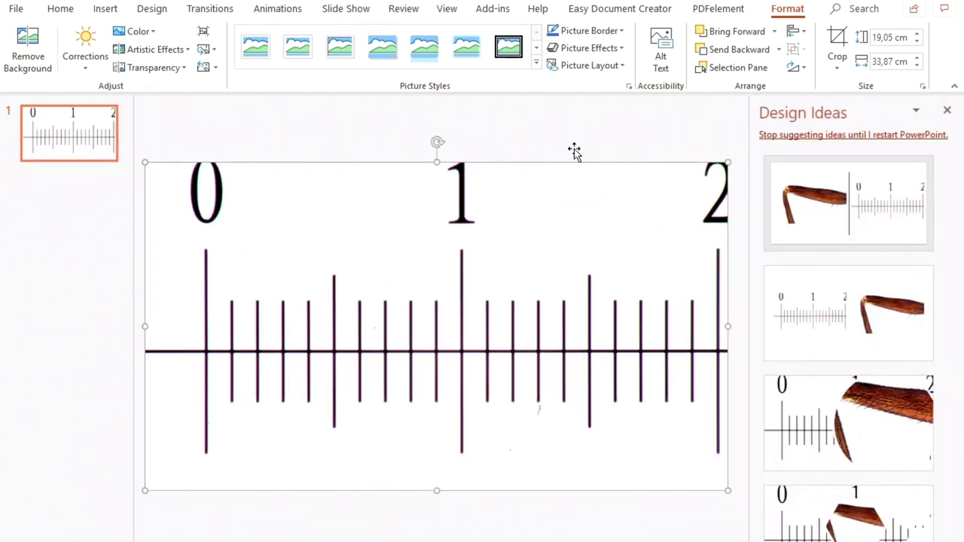
click(948, 111)
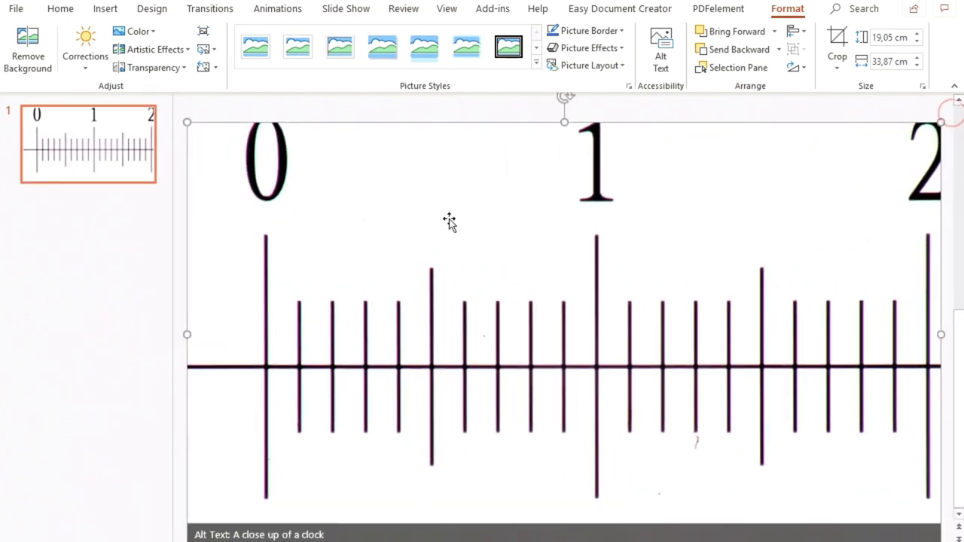
drag(449, 221, 454, 241)
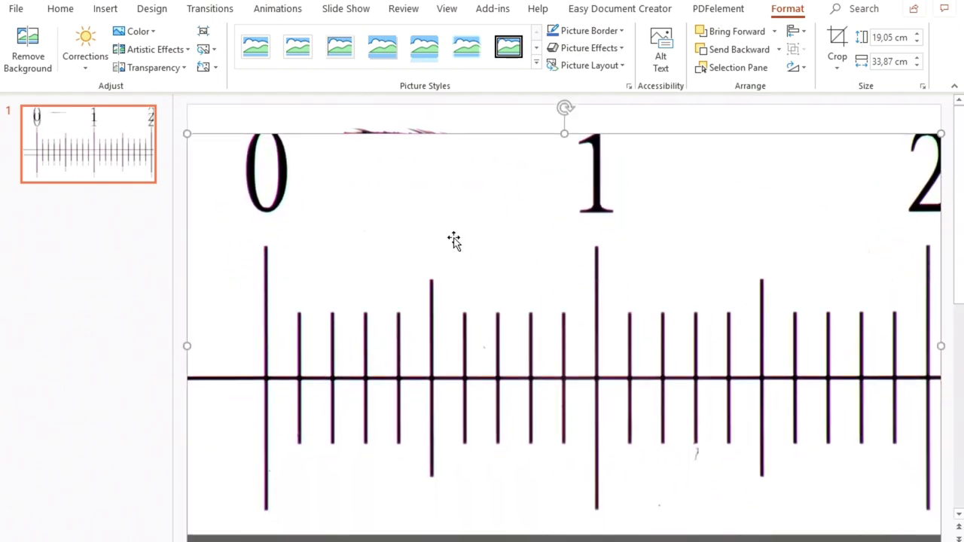
click(838, 43)
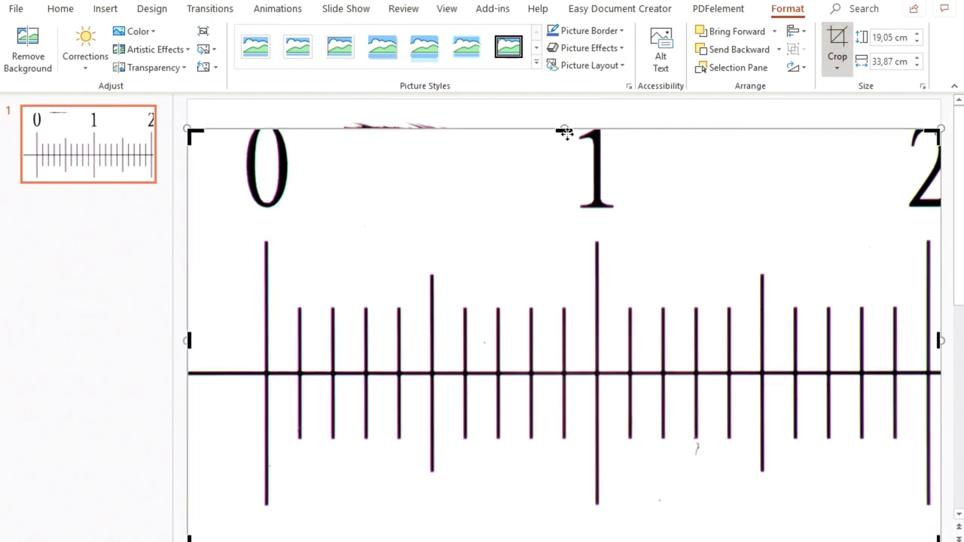
Crop the ruler image from all four sides down to a small two-tick piece.
drag(565, 130, 553, 302)
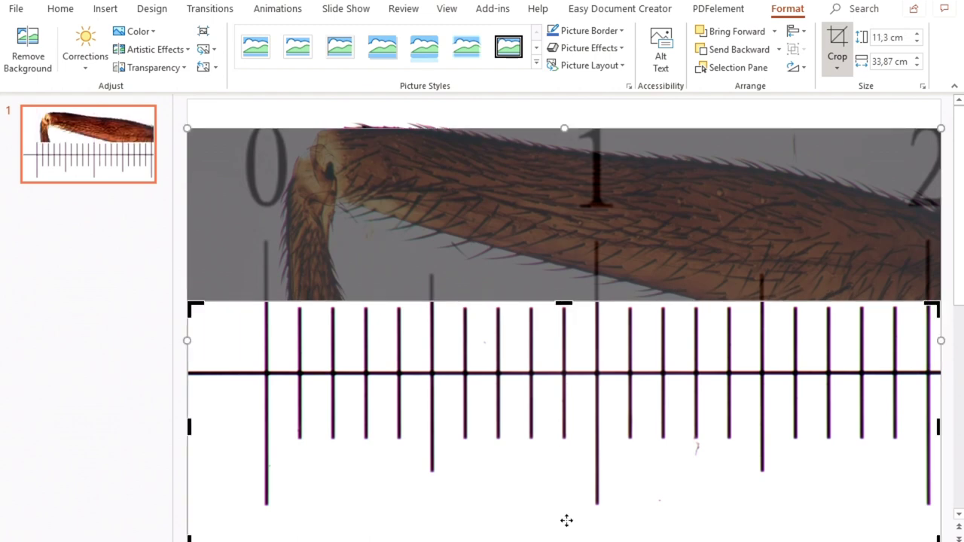
drag(564, 540, 575, 430)
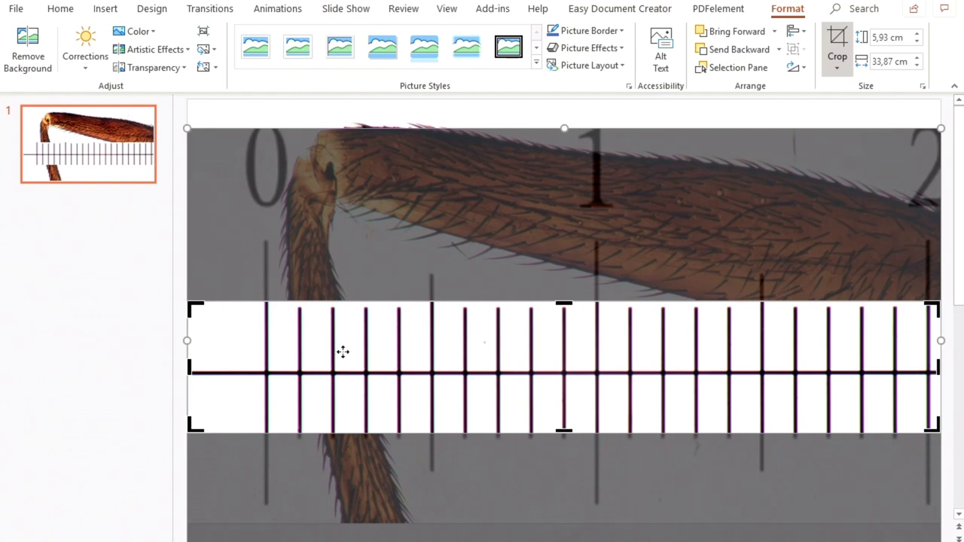
drag(190, 366, 507, 397)
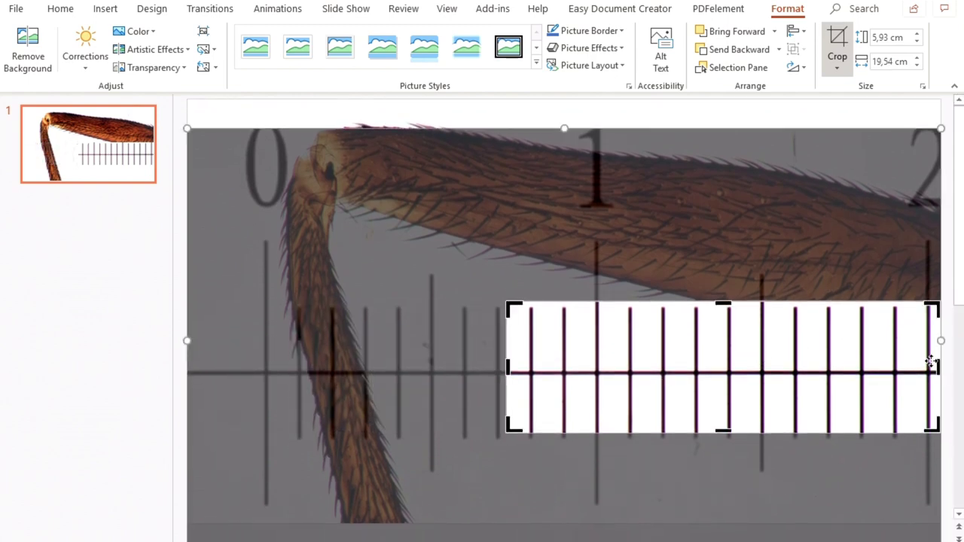
drag(938, 366, 583, 366)
drag(546, 301, 545, 339)
Move the 4,84 × 3,52 cm cropped ruler piece onto the leg's upper segment.
click(607, 120)
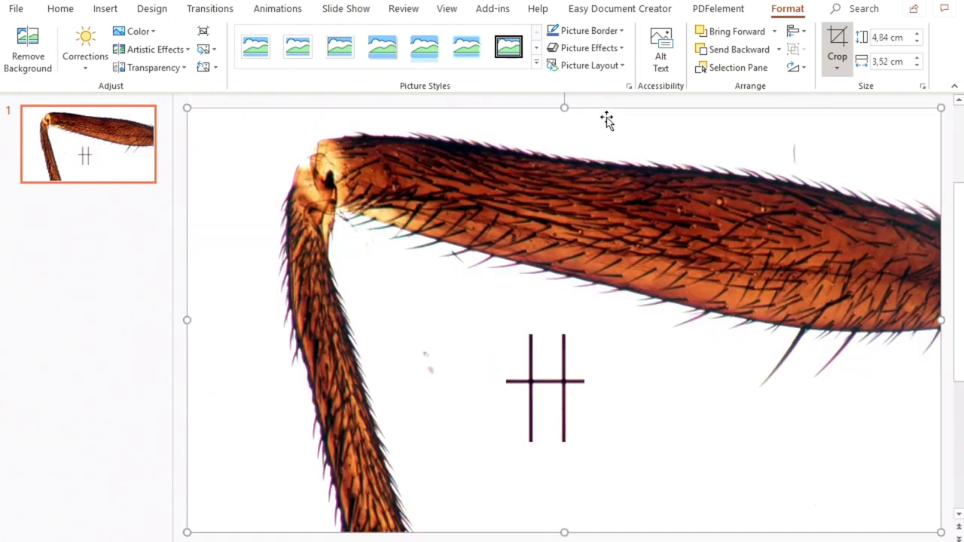
click(541, 399)
drag(555, 390, 720, 242)
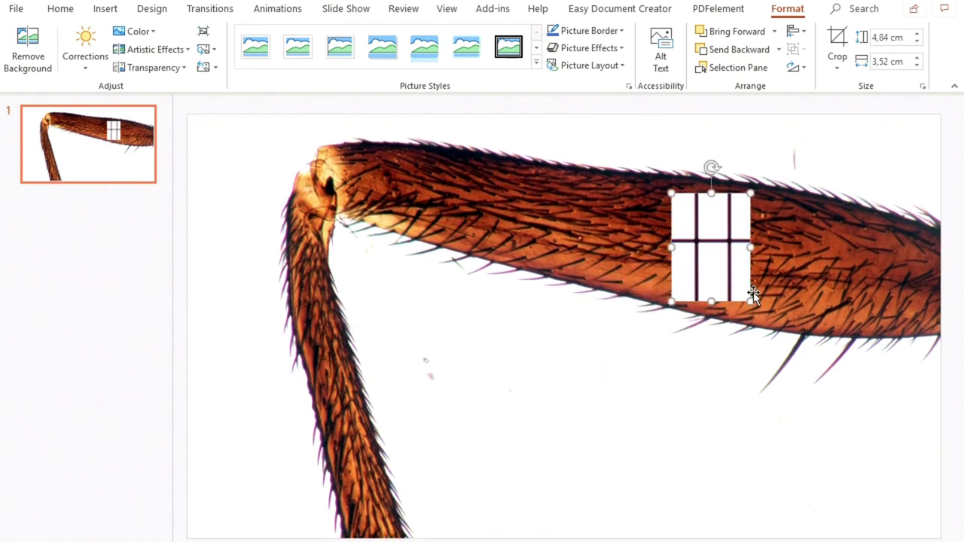
Set the ruler piece's picture transparency to 39% in Format Picture.
right_click(713, 247)
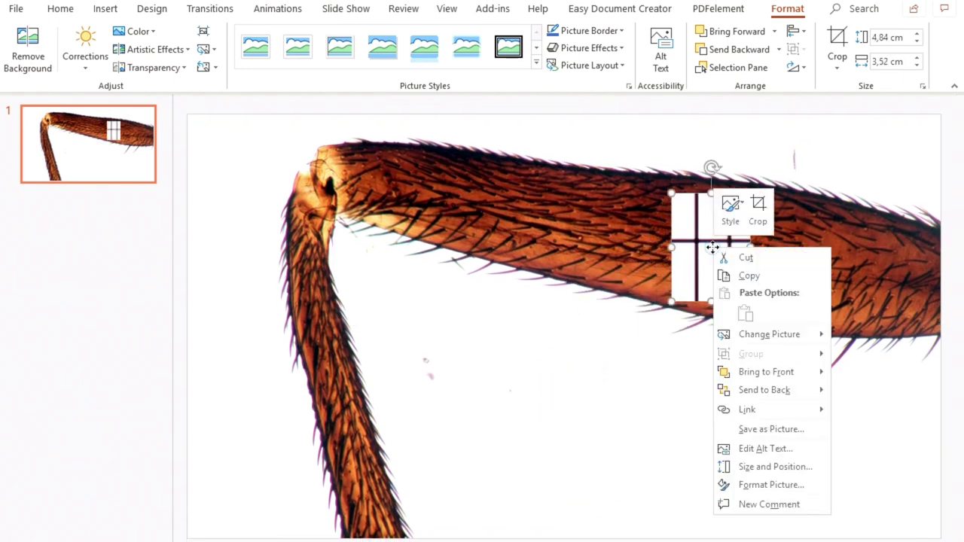
click(749, 485)
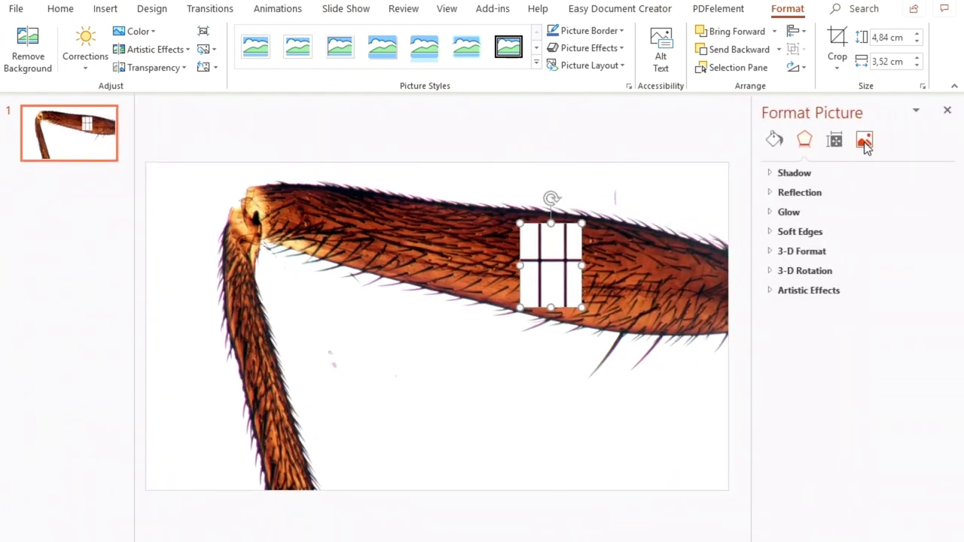
click(864, 141)
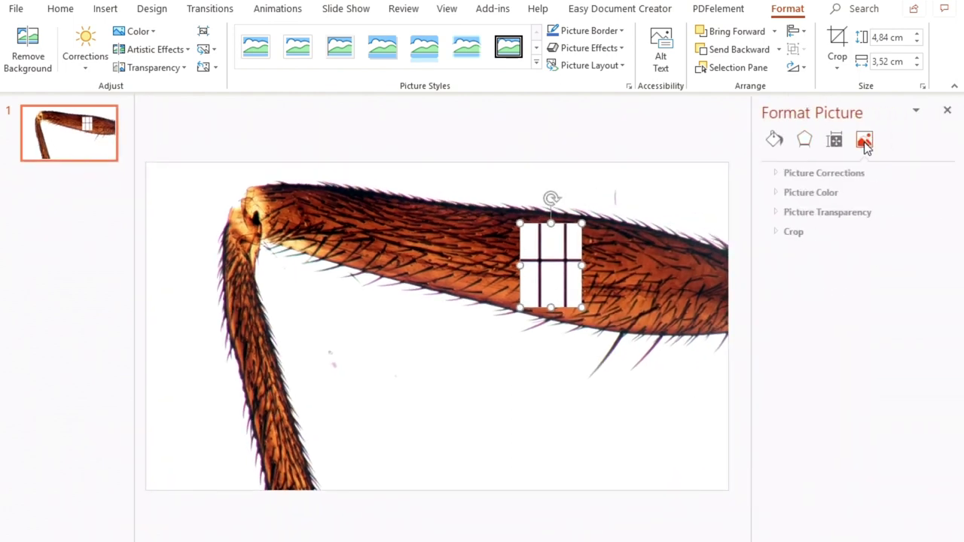
click(810, 214)
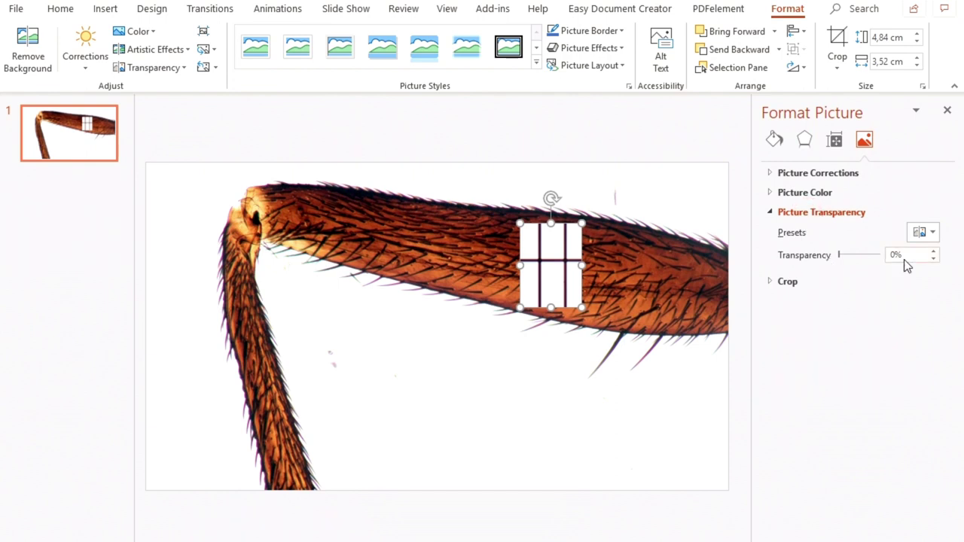
drag(839, 256, 856, 258)
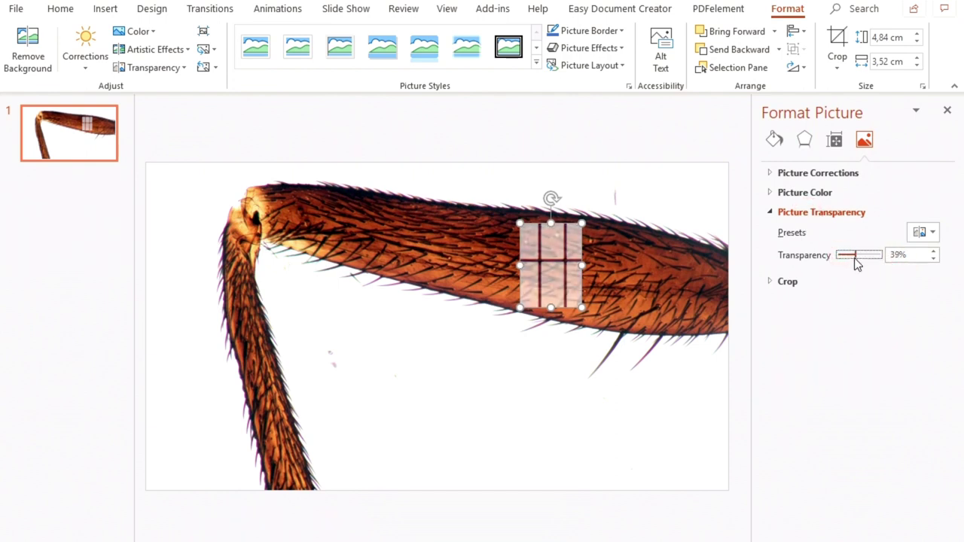
Shift the semi-transparent ruler piece slightly lower and further right along the leg.
click(549, 324)
click(555, 280)
drag(545, 286, 587, 297)
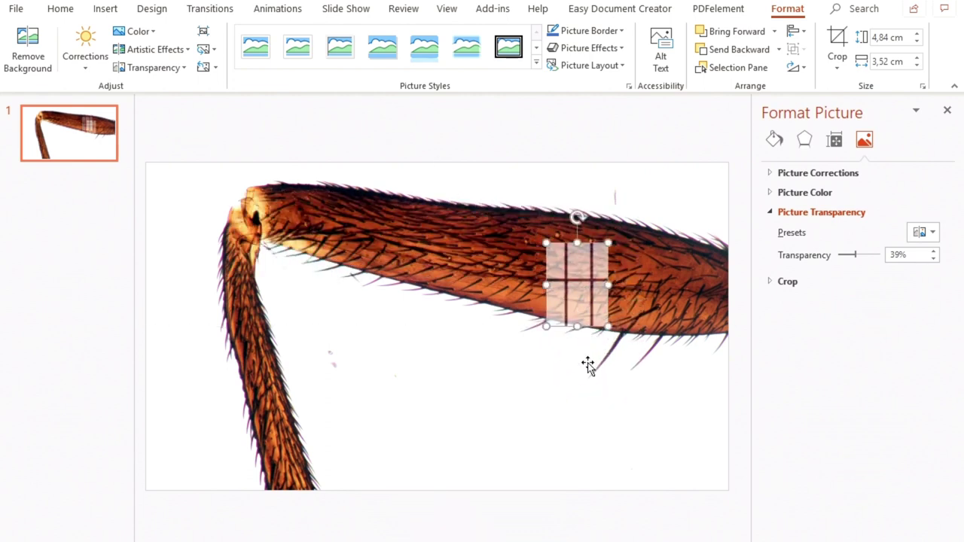
click(630, 359)
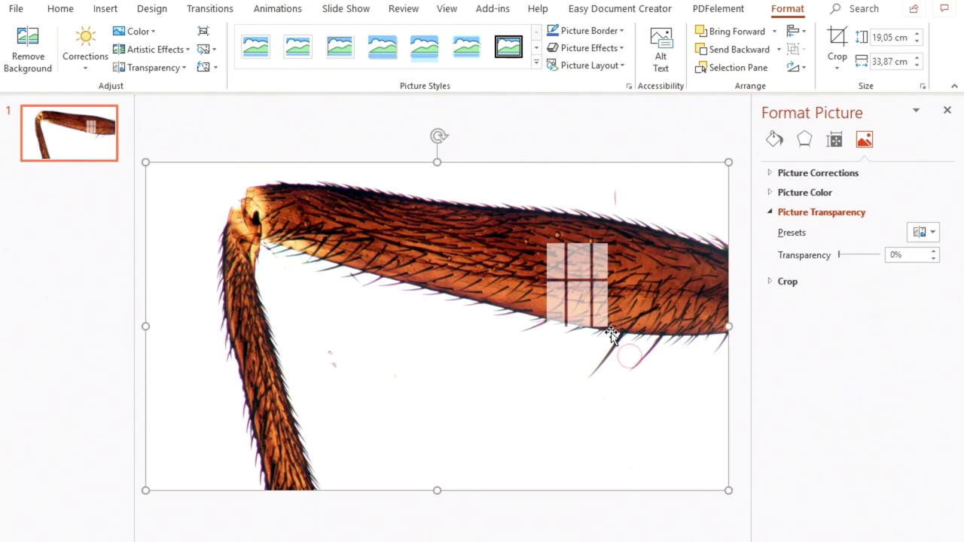
Zoom in on the slide and pan to bring the ruler piece into close view.
scroll(615, 291, up, 5)
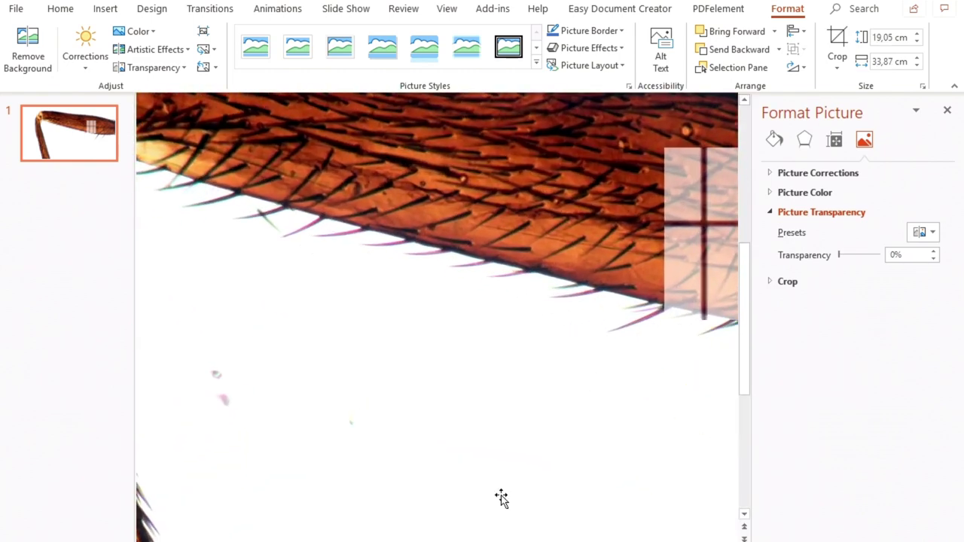
drag(497, 539, 542, 540)
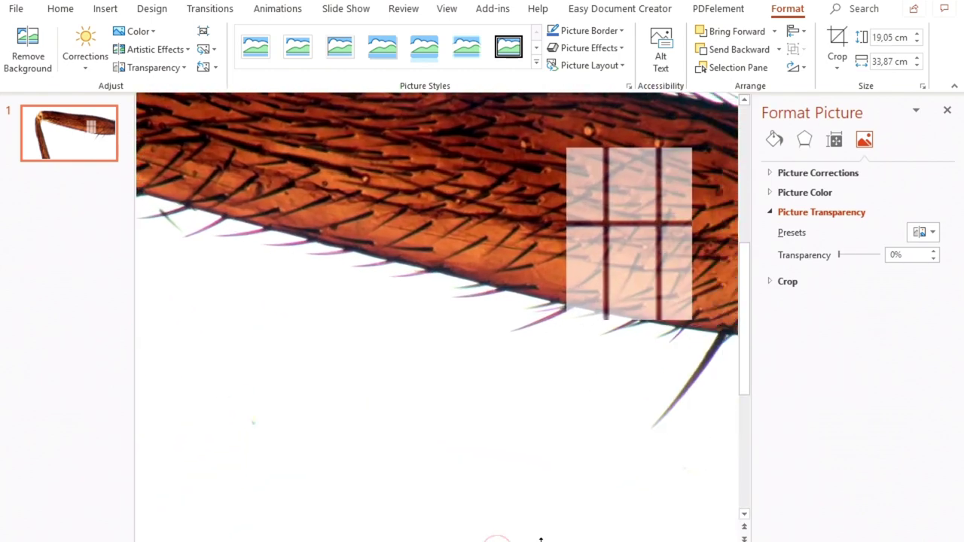
scroll(641, 332, up, 3)
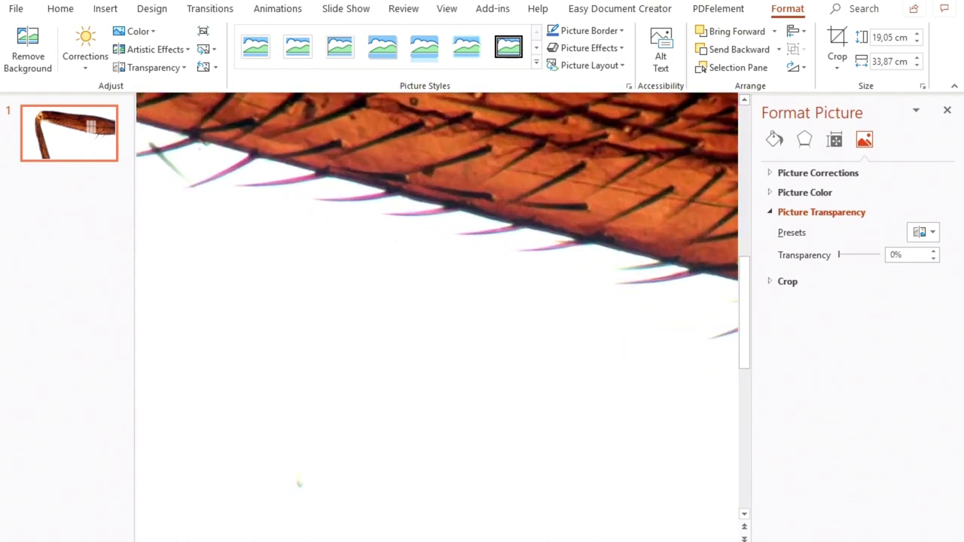
scroll(641, 482, up, 2)
scroll(579, 479, right, 2)
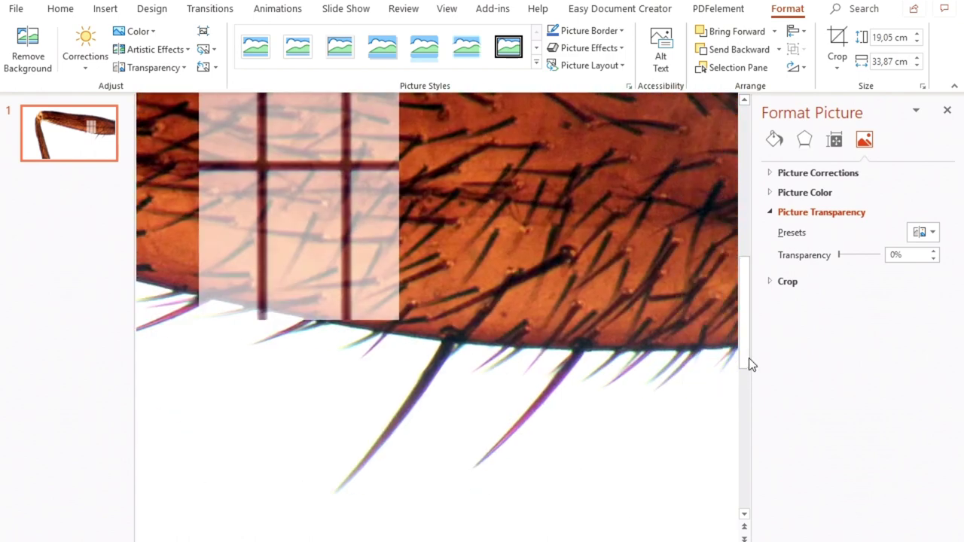
Draw a rectangle just below the micrometer grid overlay.
drag(749, 362, 748, 325)
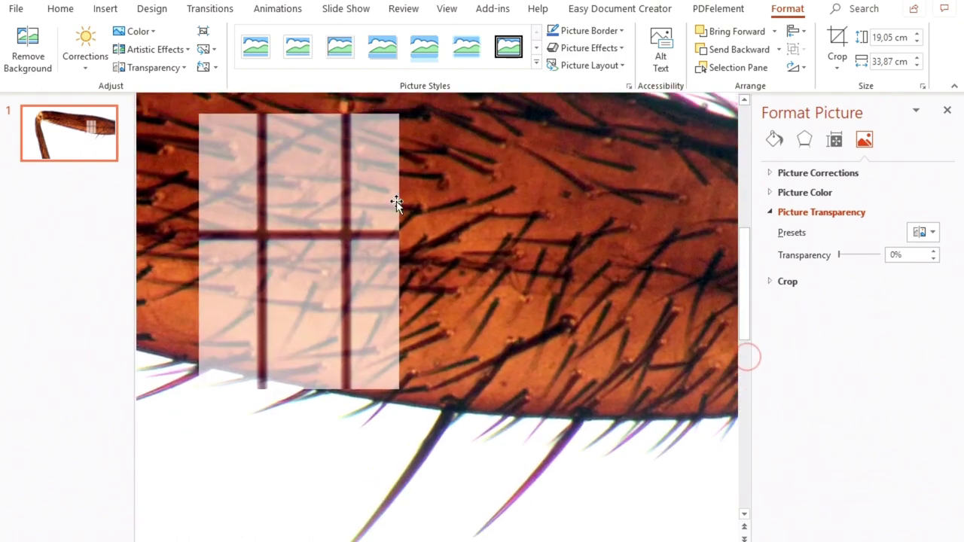
click(121, 14)
click(269, 46)
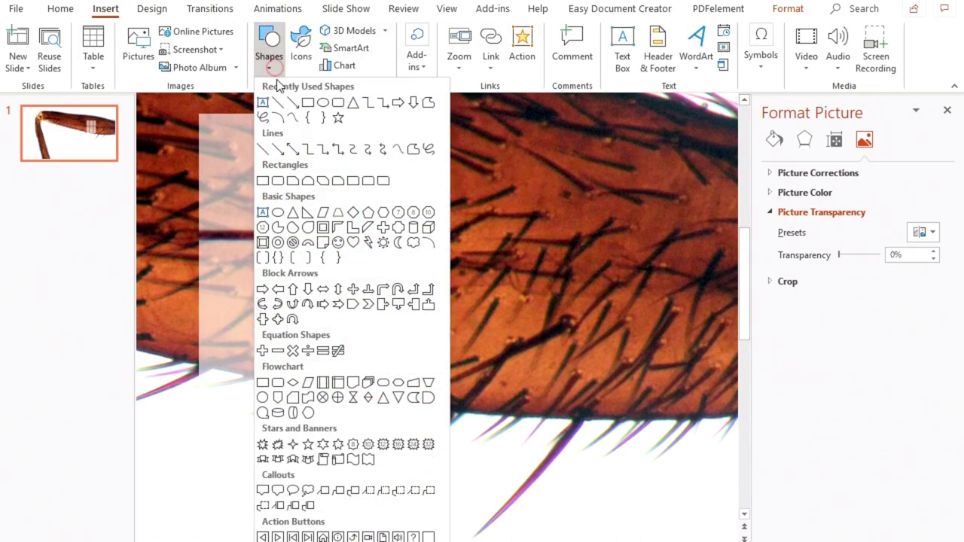
click(311, 110)
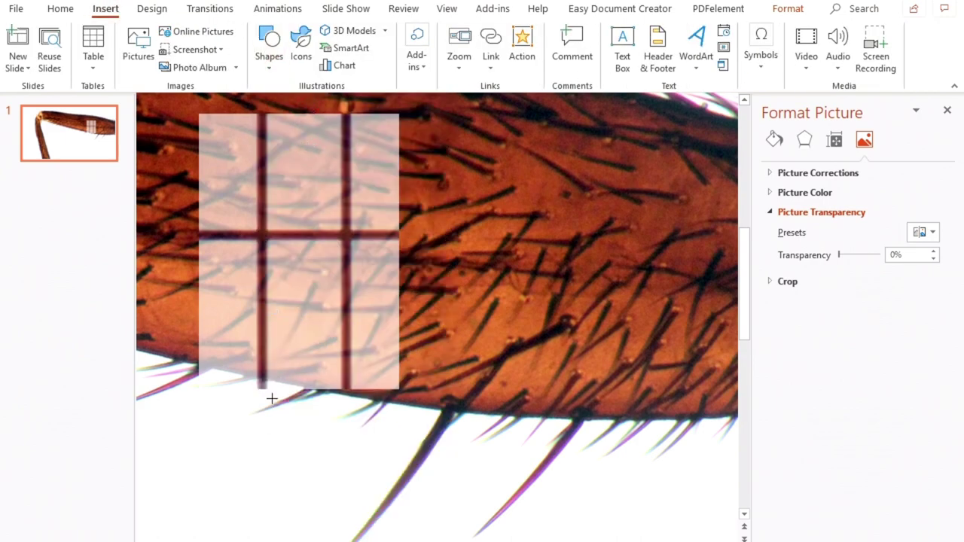
drag(267, 393, 351, 410)
Move the rectangle up onto the grid's bottom edge.
ctrl+scroll(314, 427, up, 3)
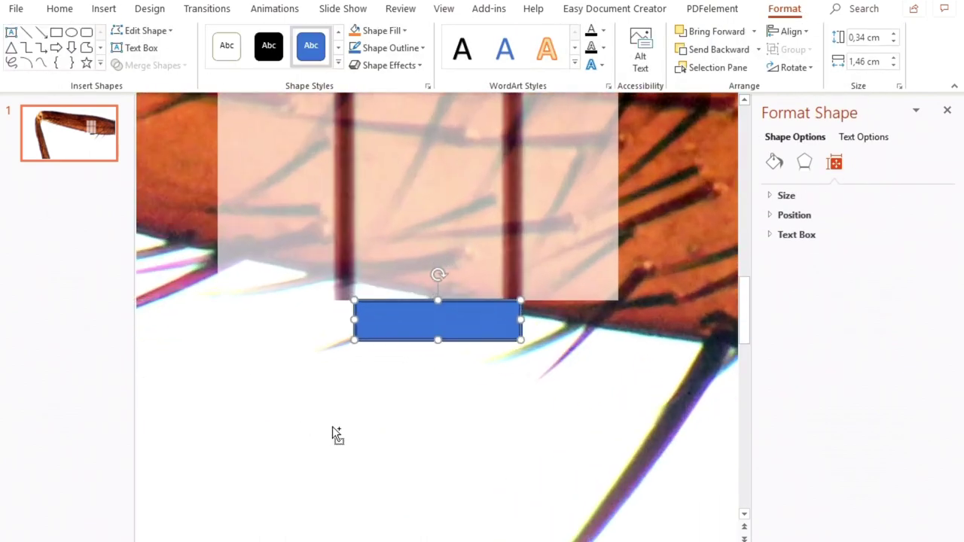
click(404, 362)
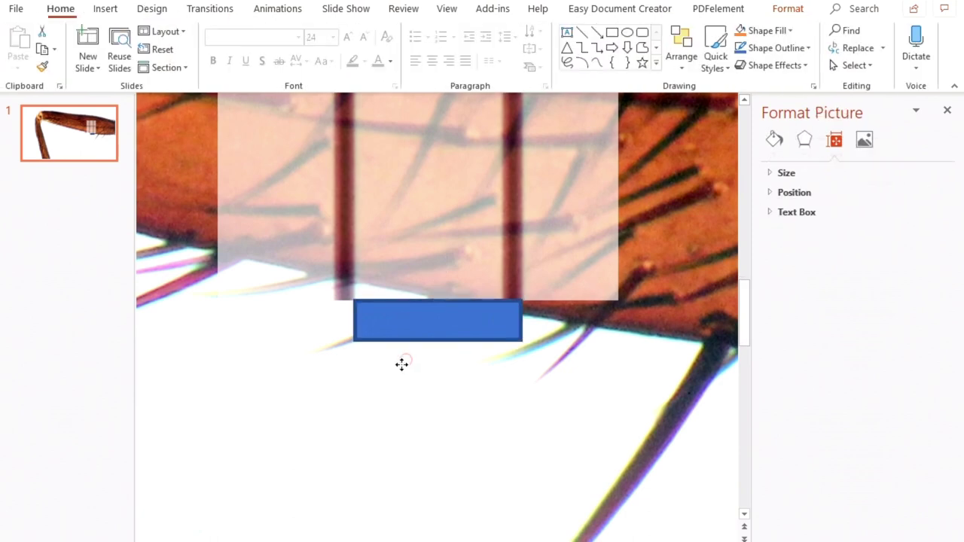
click(409, 323)
drag(408, 324, 410, 299)
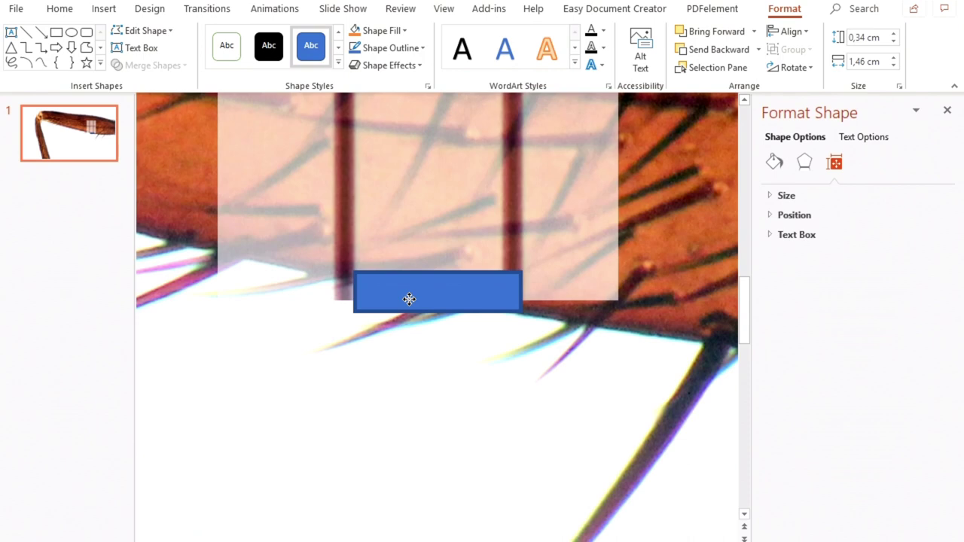
Give the 0,34 × 1,46 cm rectangle black fill and outline, aligned to the grid line.
right_click(409, 299)
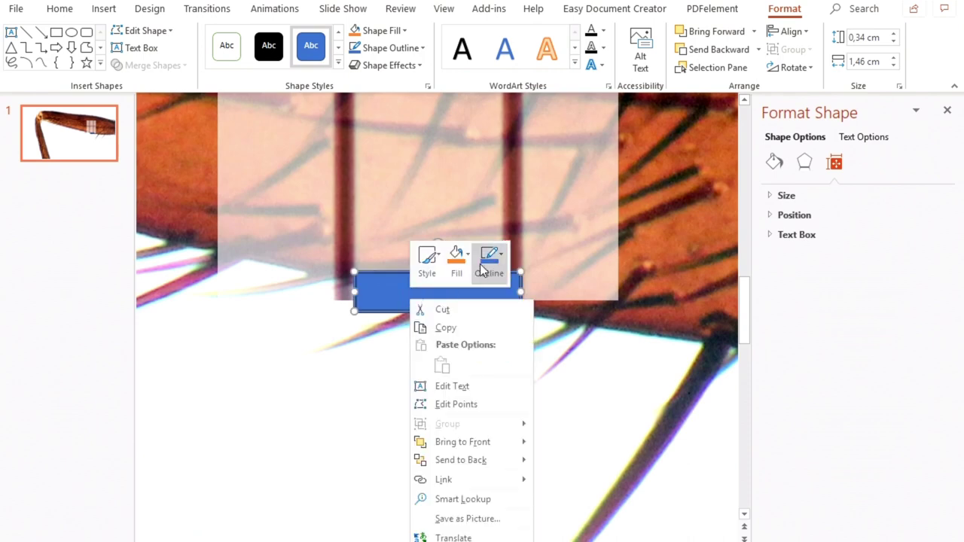
click(459, 267)
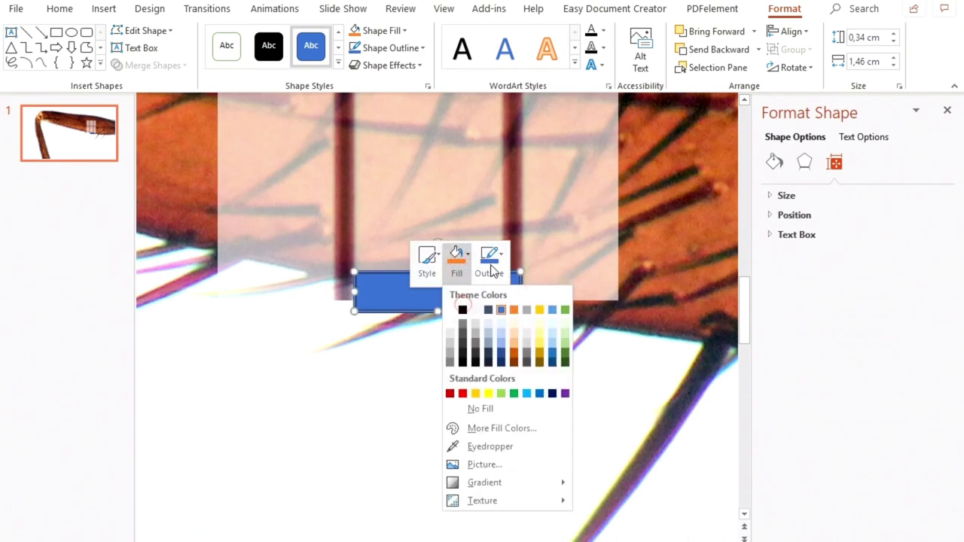
click(492, 260)
click(456, 260)
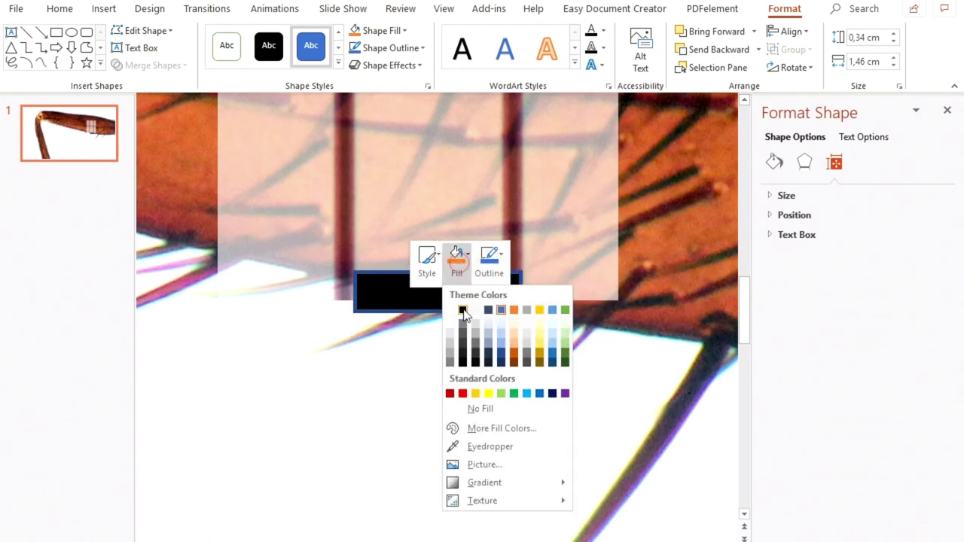
click(462, 310)
click(490, 273)
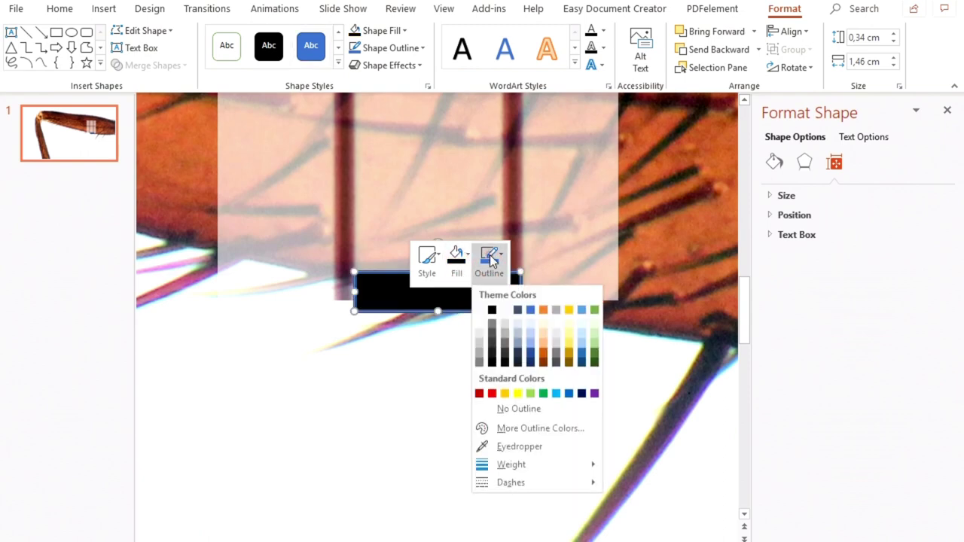
click(491, 307)
click(417, 362)
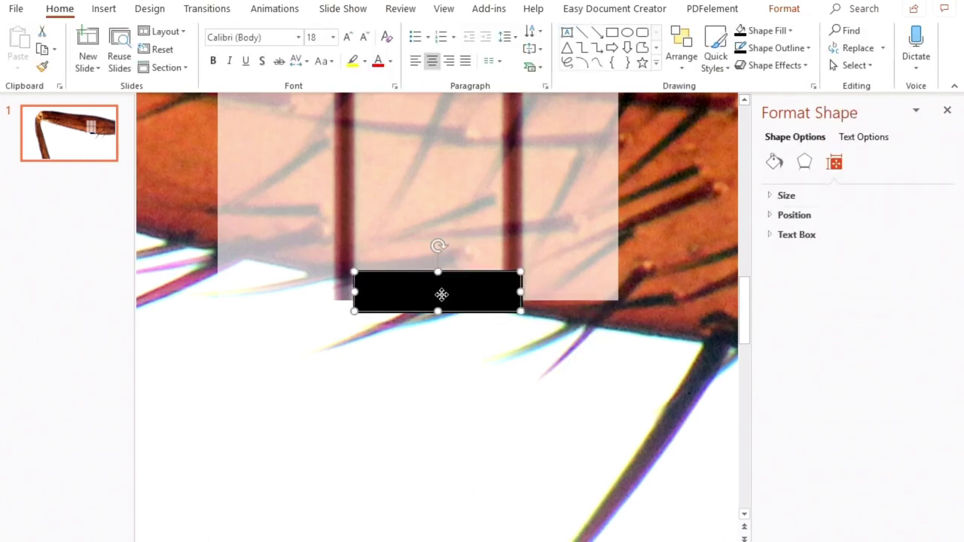
drag(442, 294, 441, 296)
Zoom out and delete the micrometer grid overlay picture.
scroll(443, 349, down, 5)
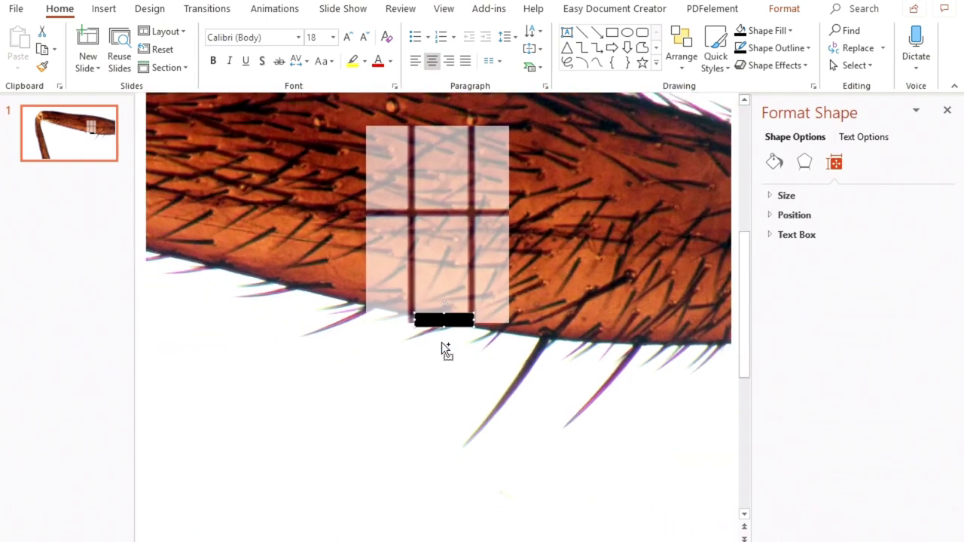
click(571, 266)
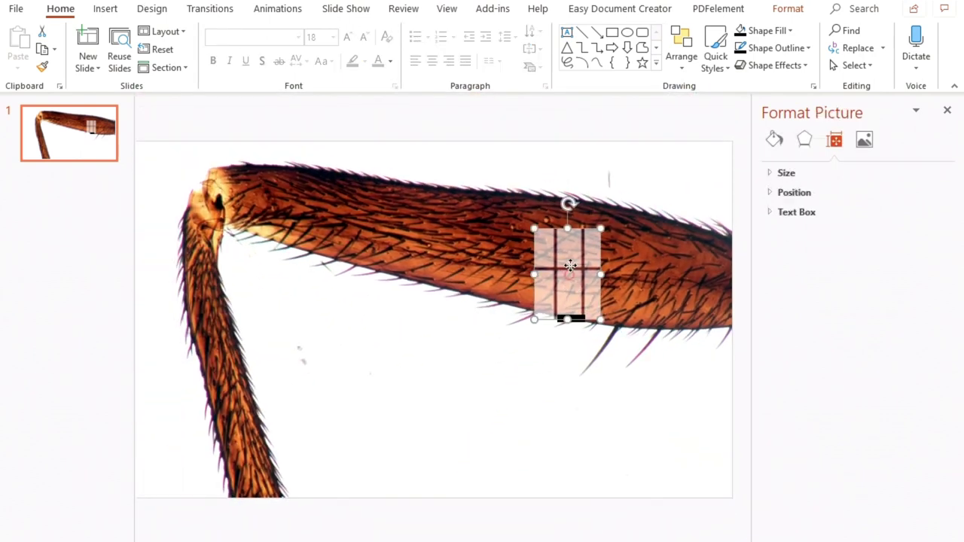
drag(572, 261, 455, 353)
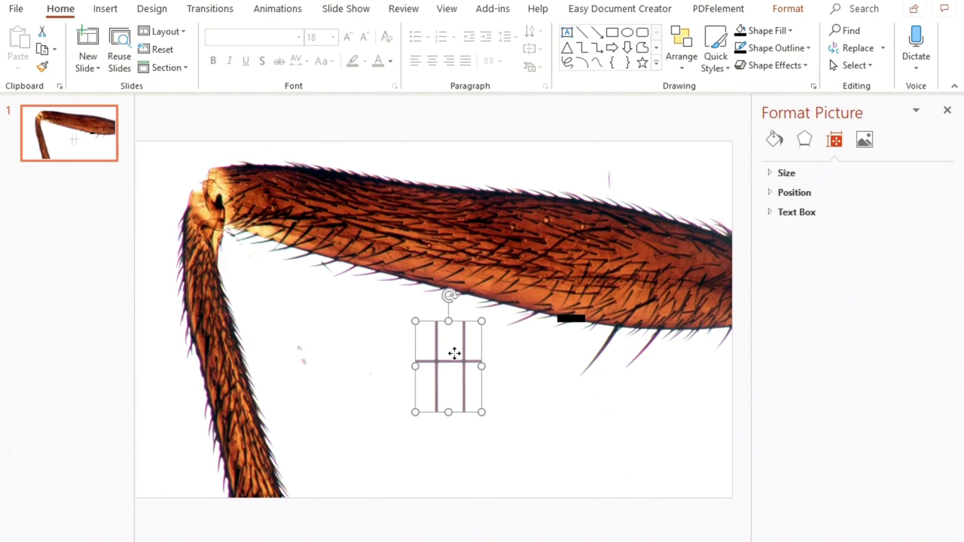
key(Delete)
Move the black scale bar into the white area below the leg.
drag(571, 322, 558, 459)
click(543, 430)
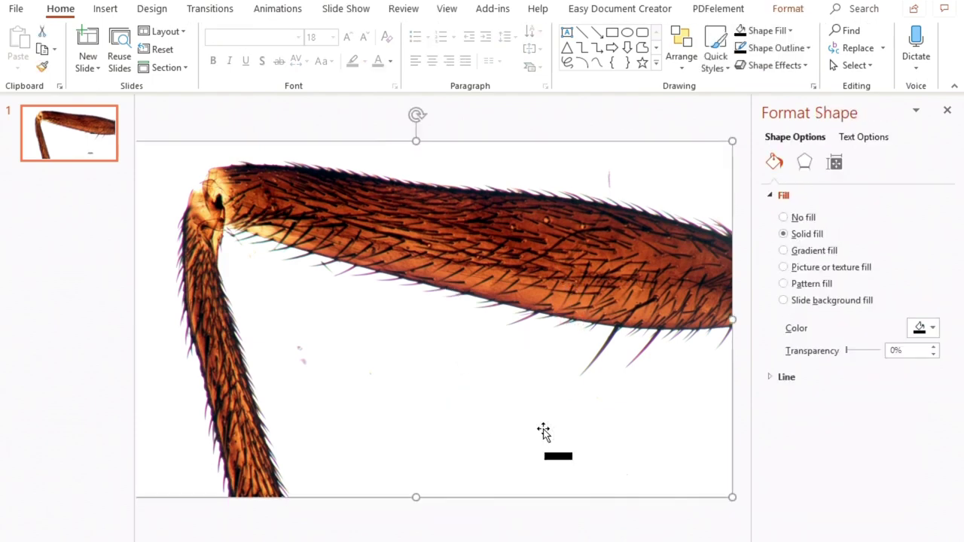
click(113, 9)
Add a text box just above the black bar reading '0.1 mm'.
click(269, 51)
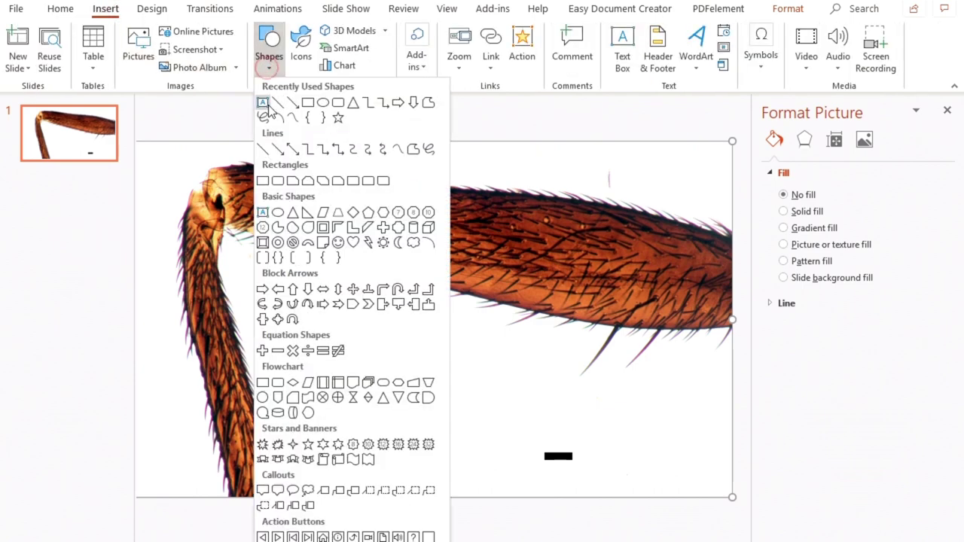
click(262, 102)
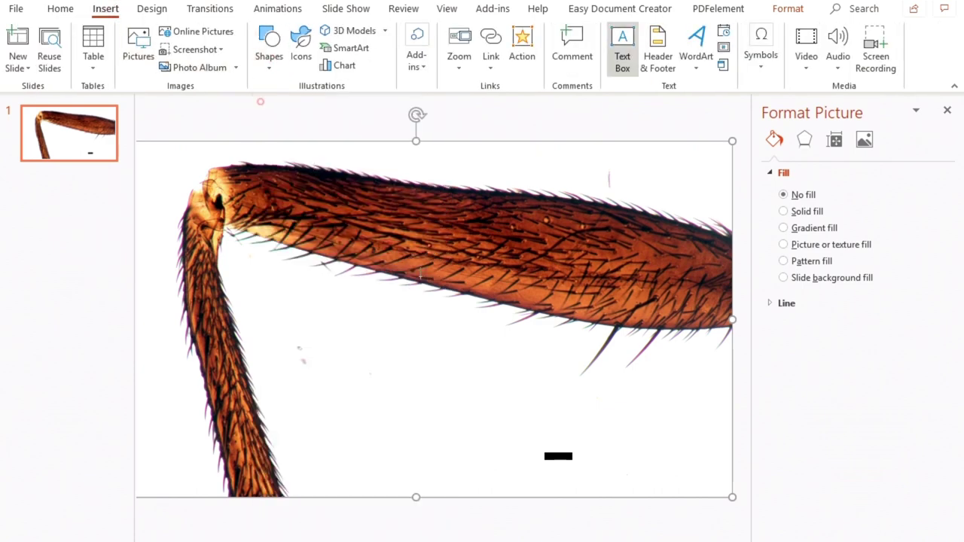
click(532, 436)
text(0.1)
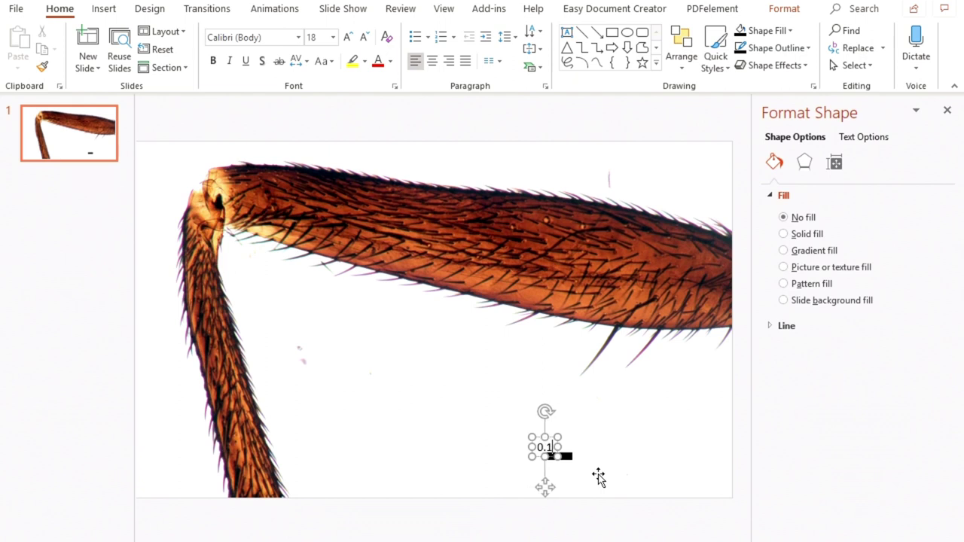
text( mm)
Make the '0.1 mm' label bold at 28 pt.
key(ctrl+a)
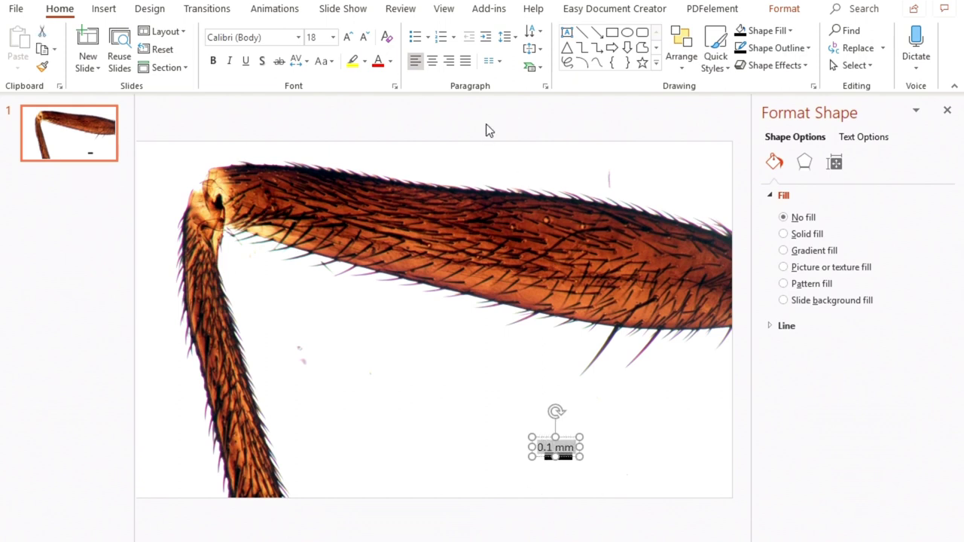
click(214, 63)
click(347, 37)
click(347, 37)
click(347, 37)
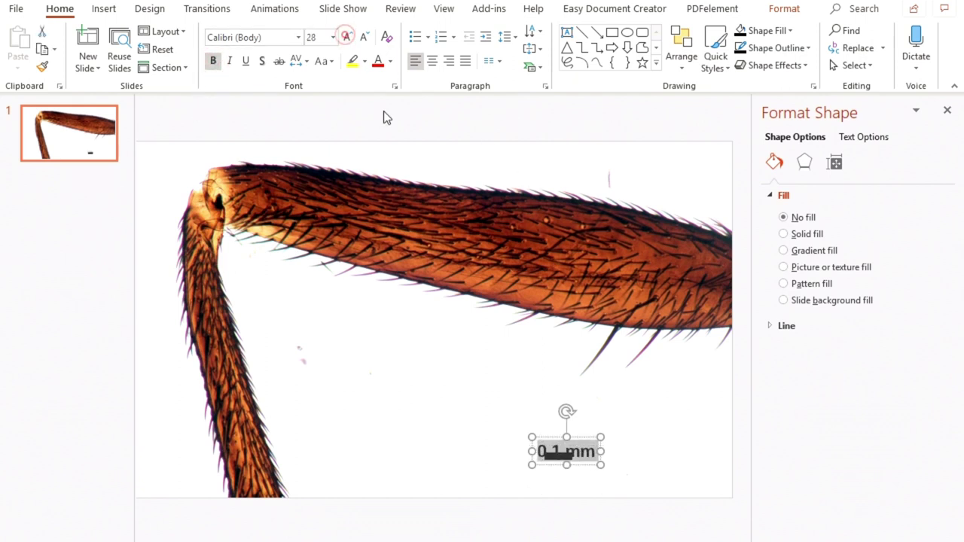
Centre the '0.1 mm' label directly above the black scale bar.
click(651, 435)
click(574, 446)
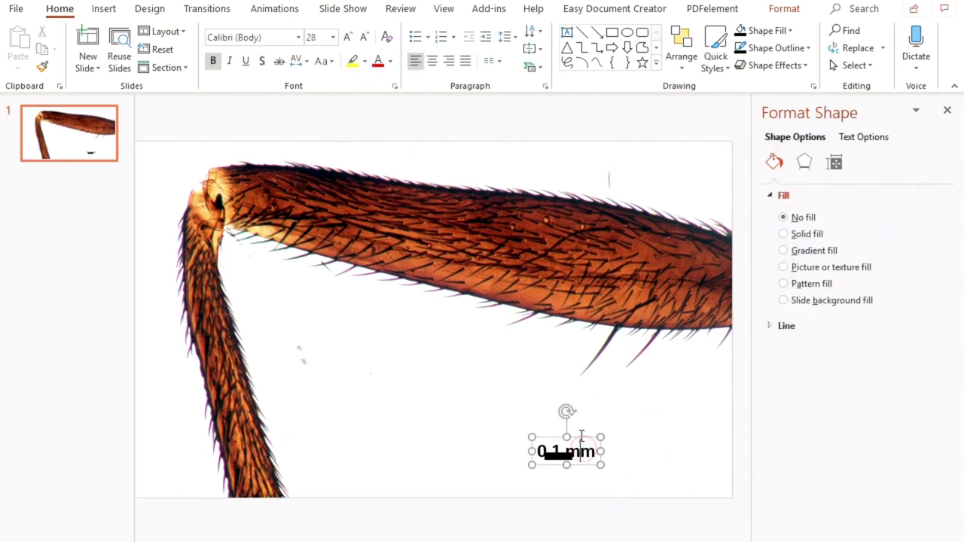
click(577, 428)
mouse_move(577, 428)
mouse_down()
mouse_move(570, 446)
mouse_move(583, 445)
mouse_move(581, 424)
mouse_up()
click(592, 452)
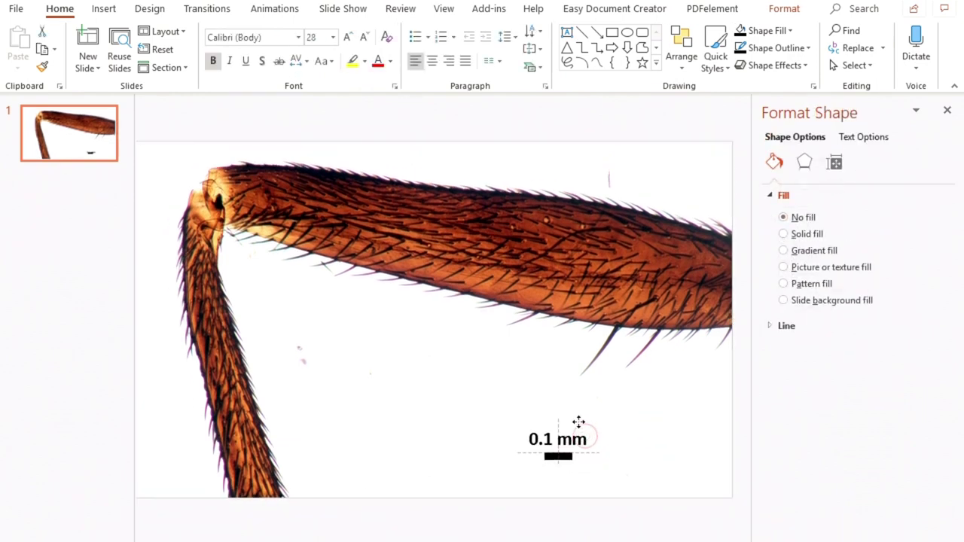
click(616, 435)
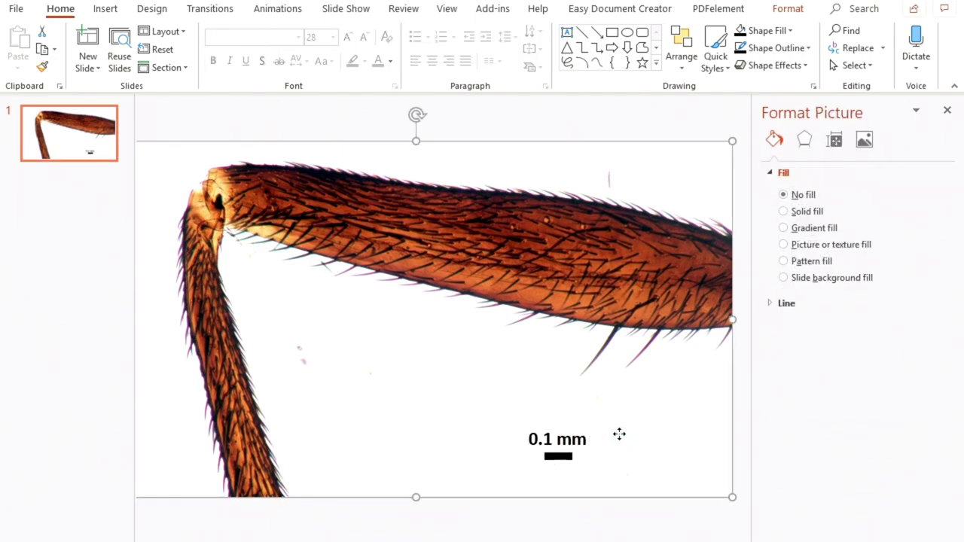